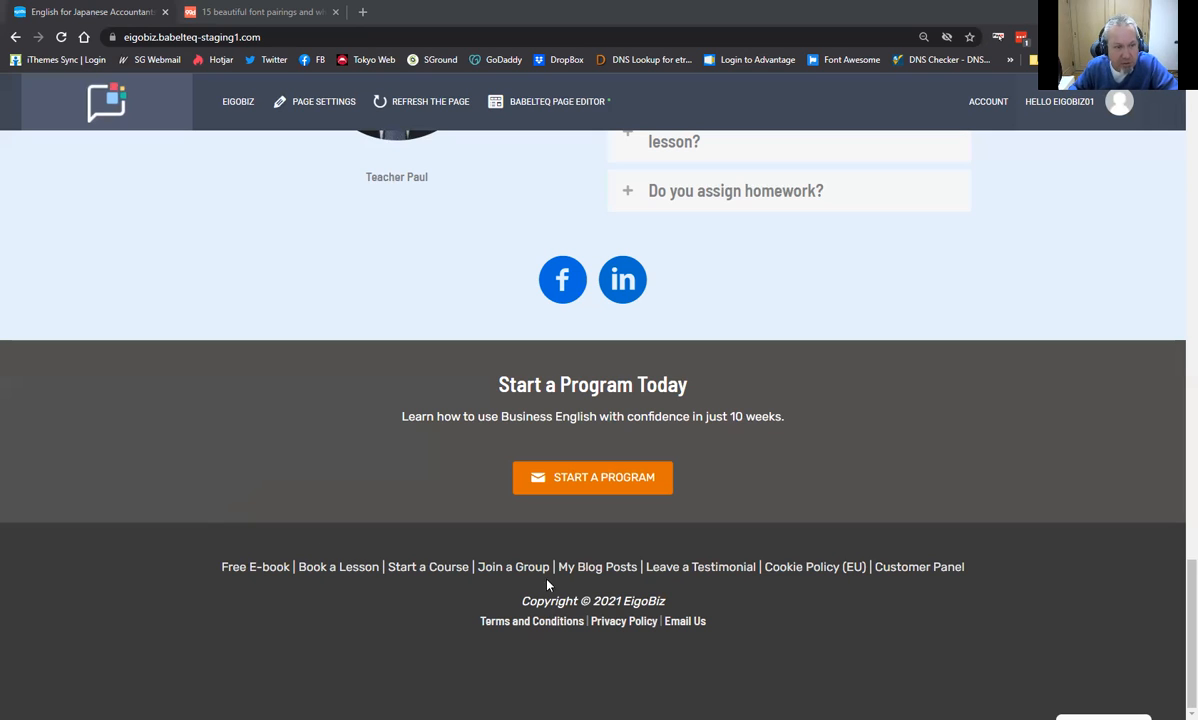
# Open the Simple Menu used in the site footer for editing in the site customizer.
pyautogui.moveTo(232, 105)
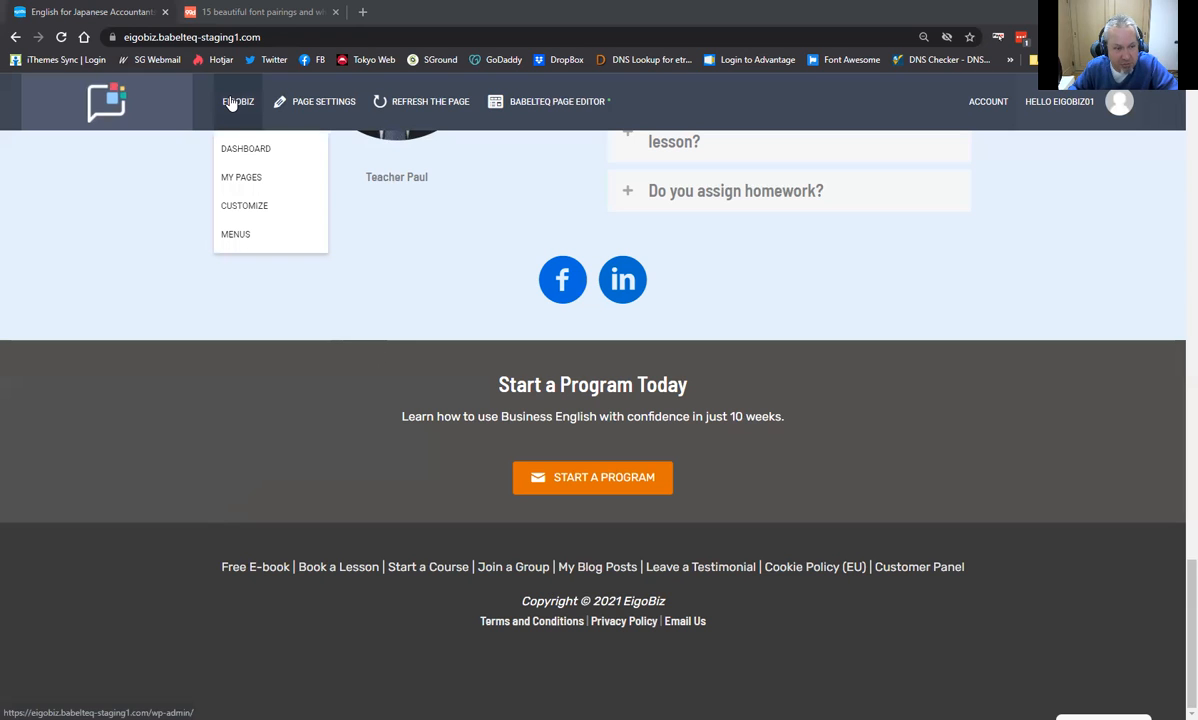
pyautogui.click(247, 210)
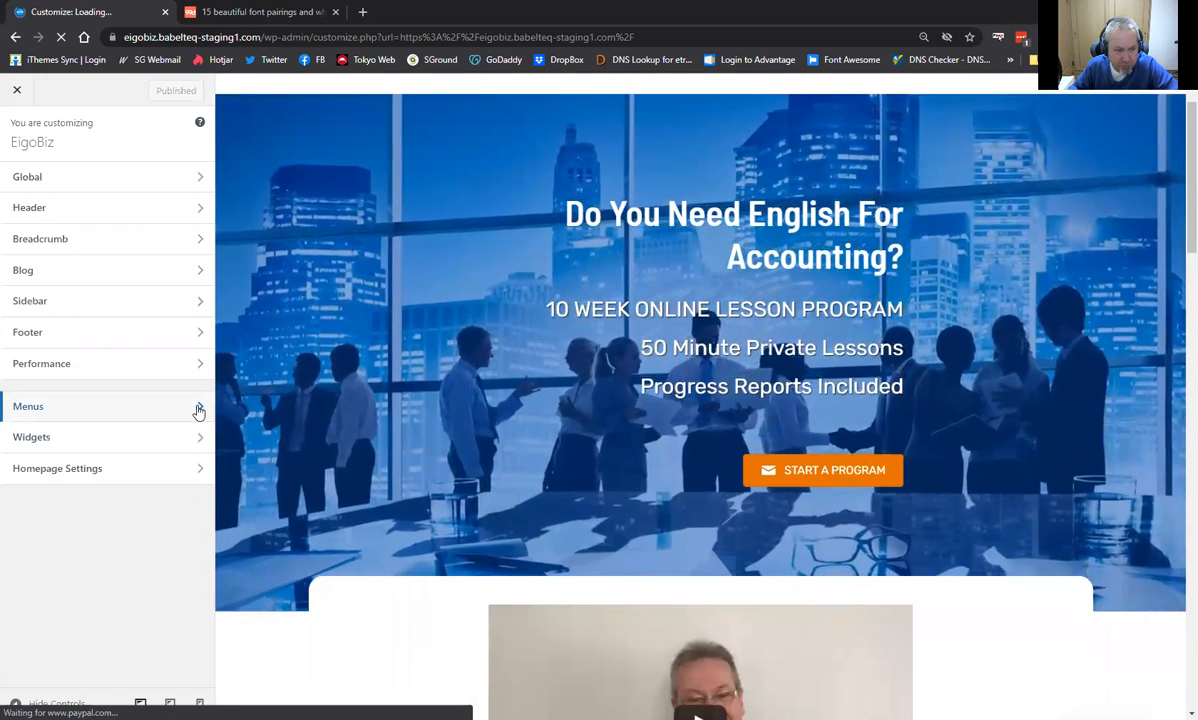
pyautogui.click(199, 407)
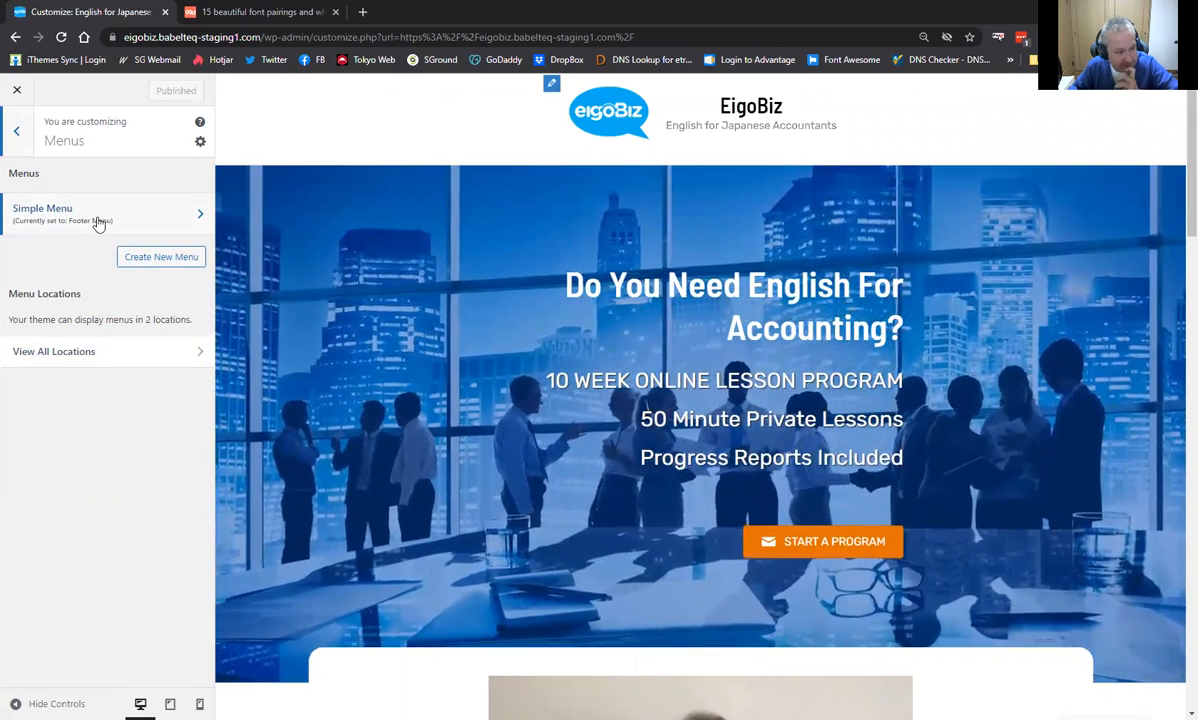
pyautogui.click(198, 215)
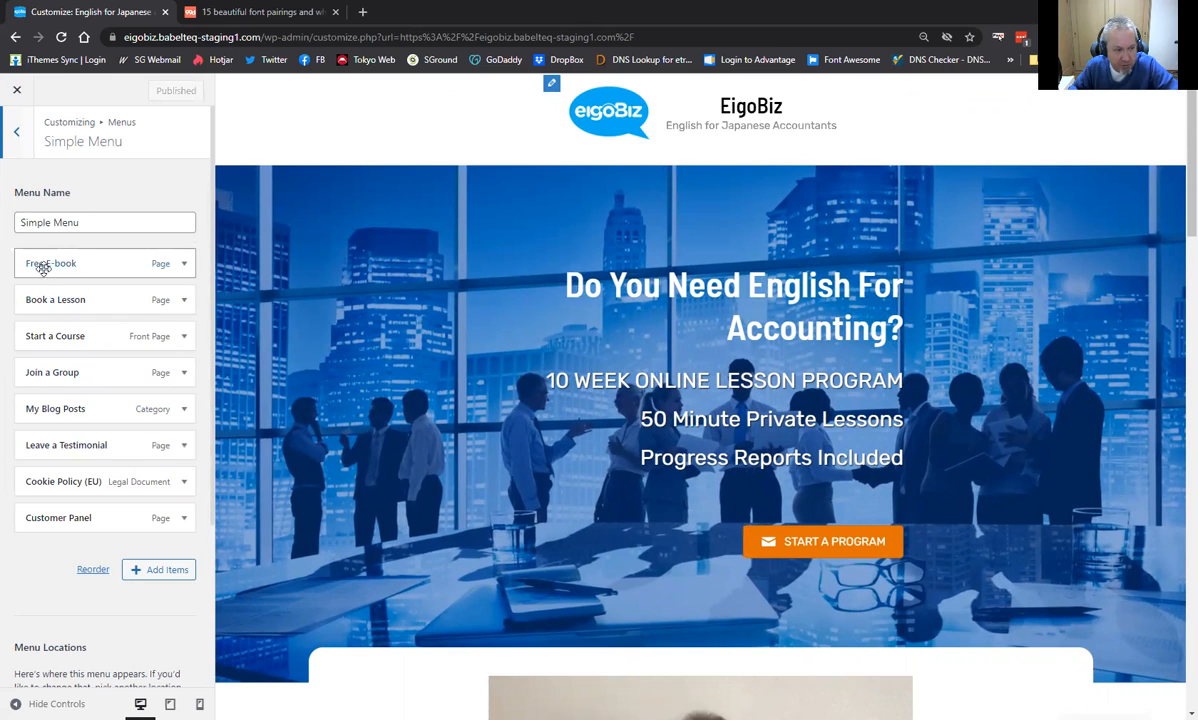
pyautogui.moveTo(40, 277)
pyautogui.mouseDown()
pyautogui.moveTo(35, 316)
pyautogui.moveTo(43, 243)
pyautogui.moveTo(45, 254)
pyautogui.mouseUp()
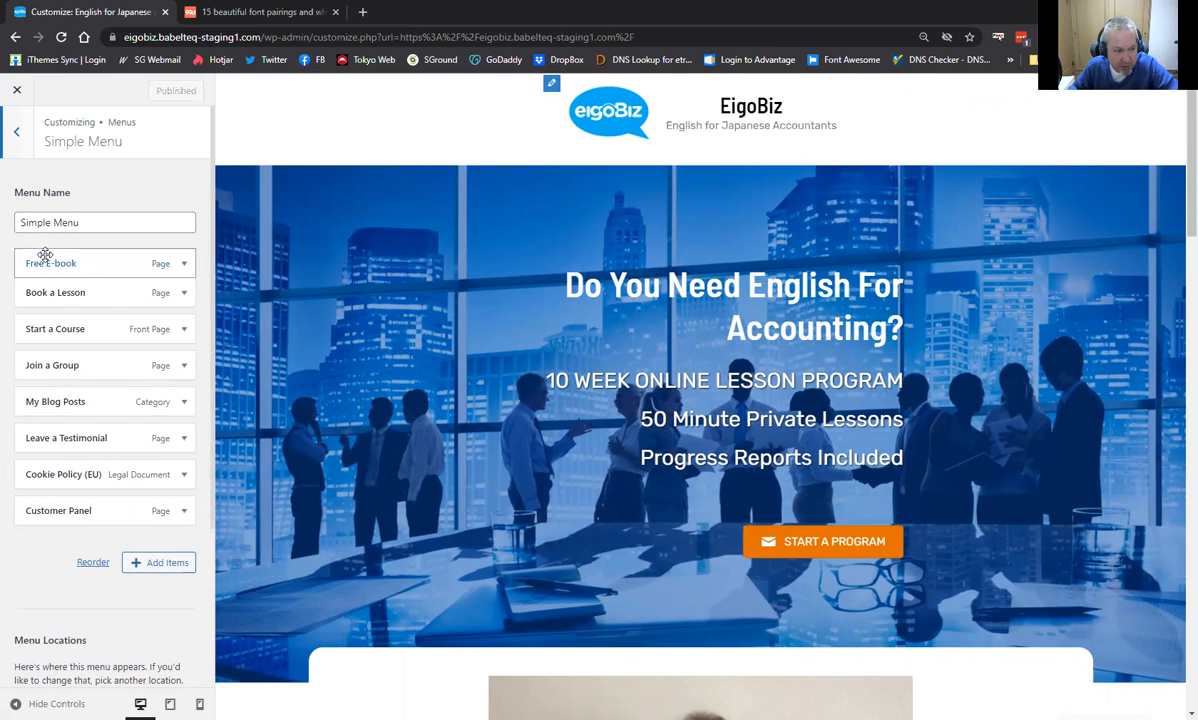
# Set the navigation label of the Free E-book menu item to "Free Study Guide" and check it in the footer preview.
pyautogui.click(183, 264)
pyautogui.click(85, 312)
pyautogui.click(58, 310)
pyautogui.press('BackSpace')
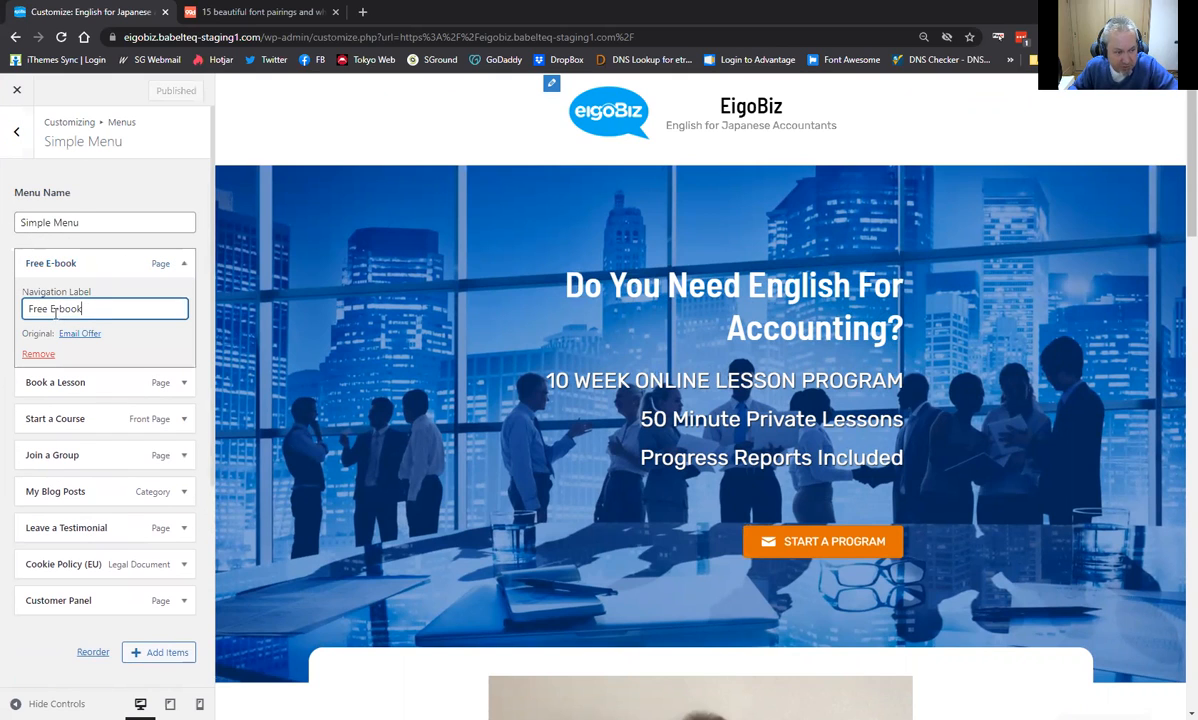
pyautogui.write('-')
pyautogui.moveTo(50, 310); pyautogui.dragTo(92, 310)
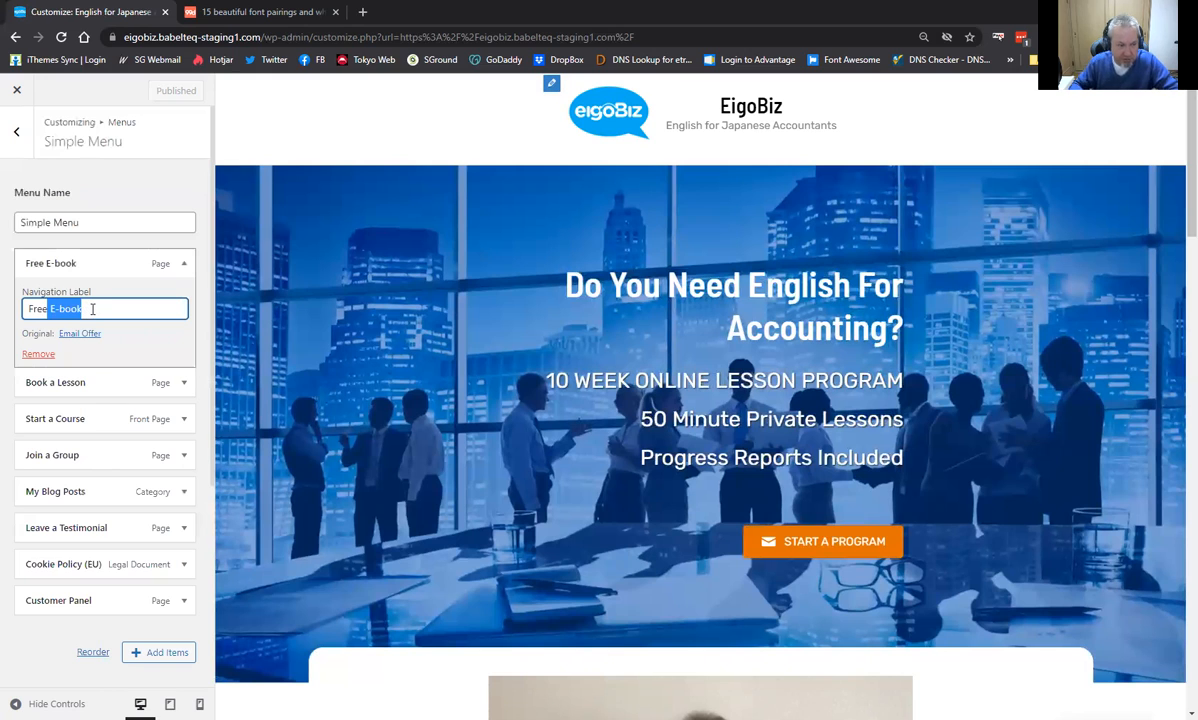
pyautogui.write('tu')
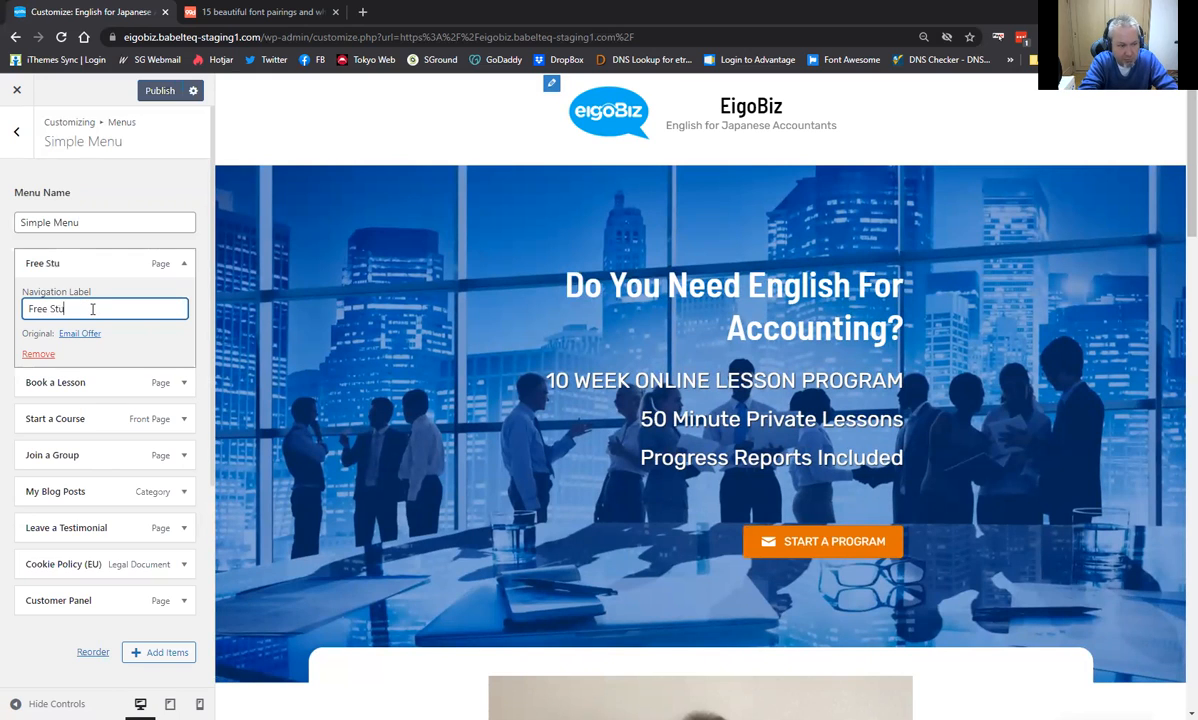
pyautogui.write('dy Guide')
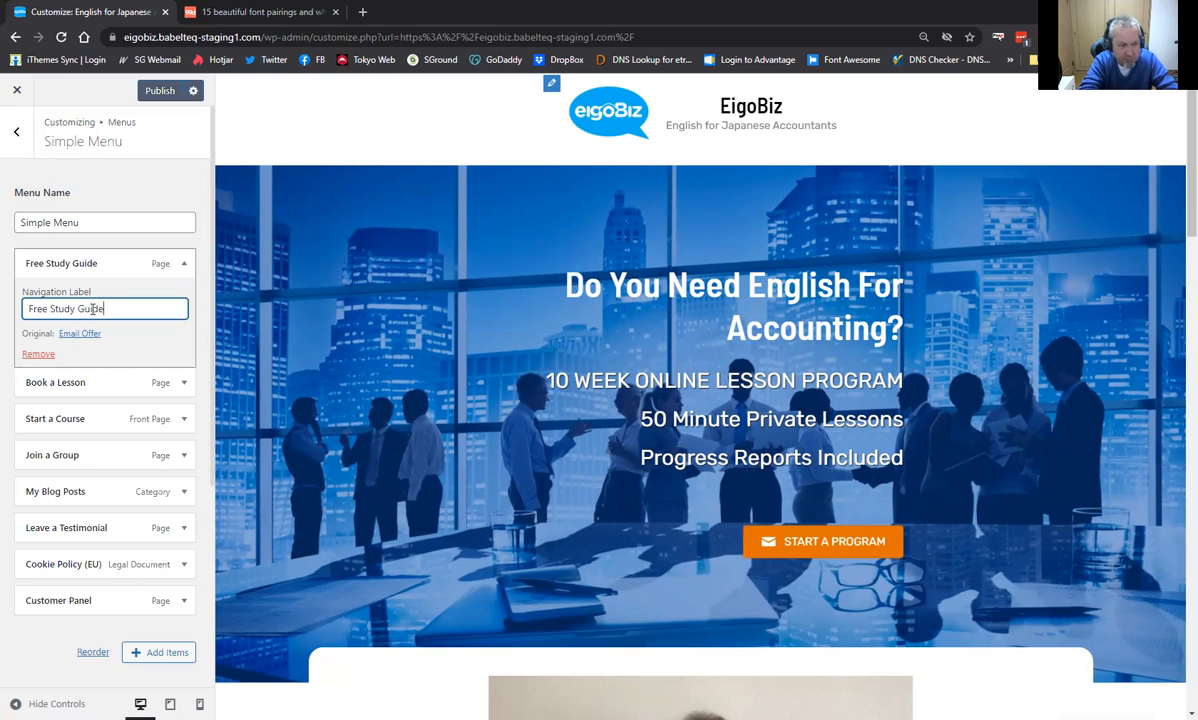
pyautogui.click(161, 185)
pyautogui.click(181, 266)
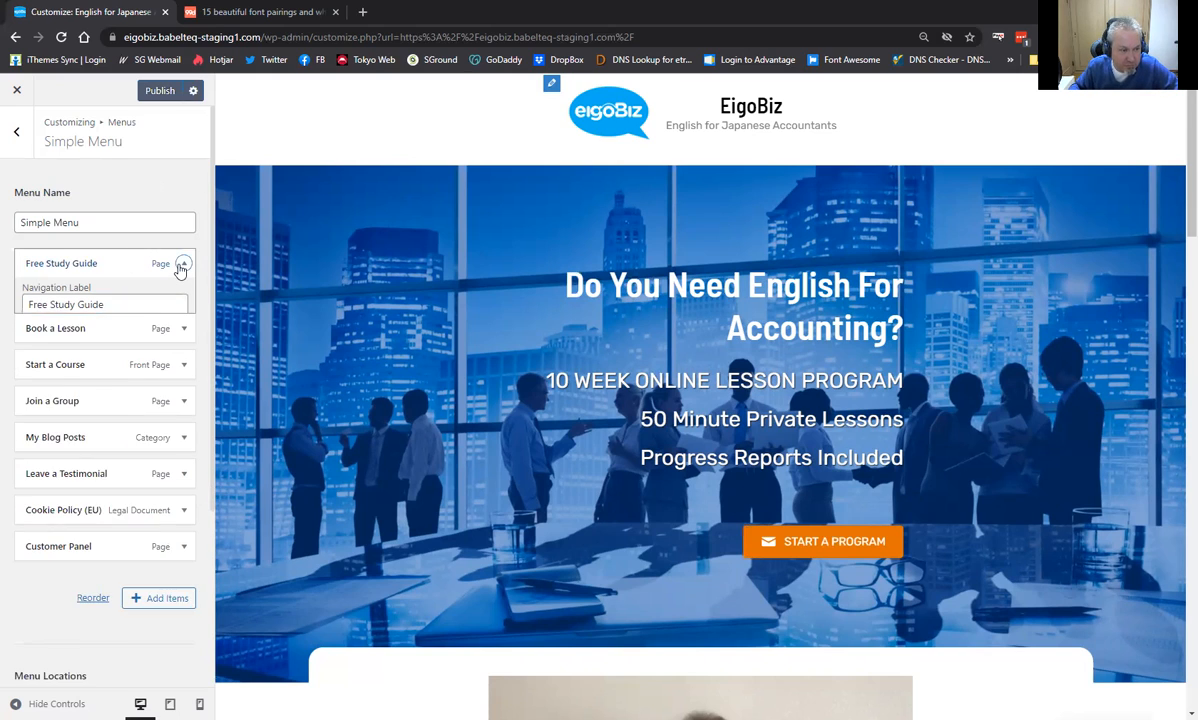
pyautogui.scroll(-3, 421, 421)
pyautogui.scroll(-15, 421, 421)
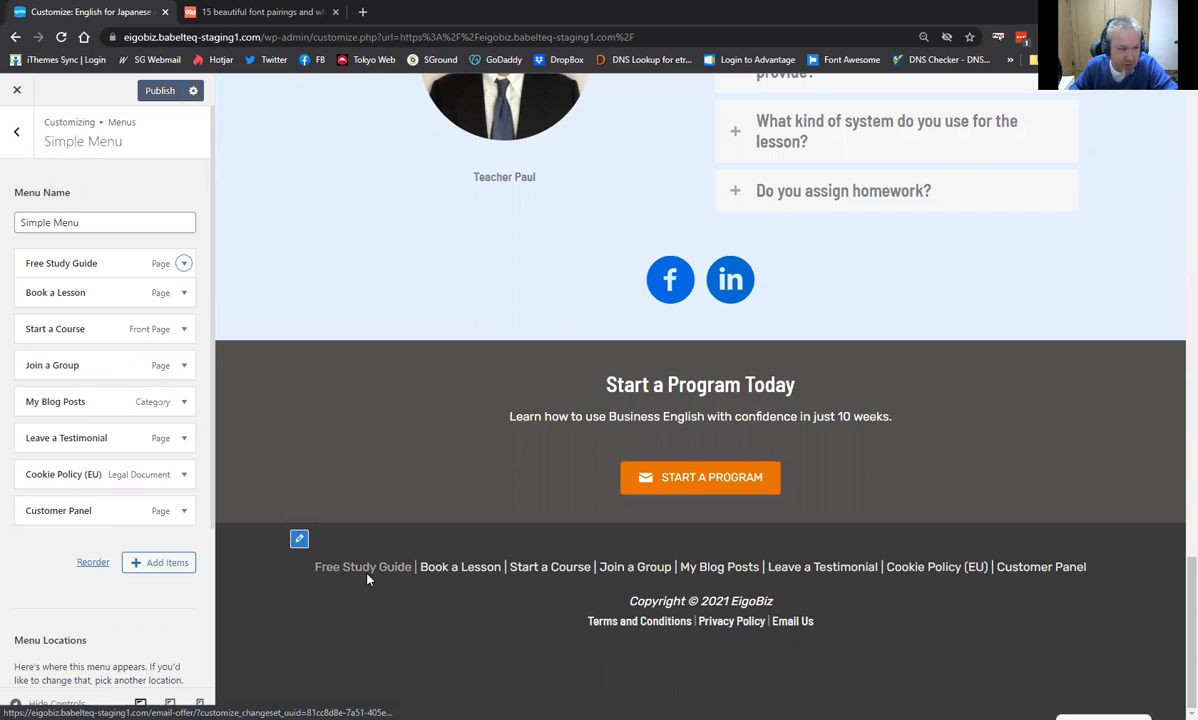
# Remove the Free Study Guide item from the Simple Menu and publish the change.
pyautogui.click(184, 264)
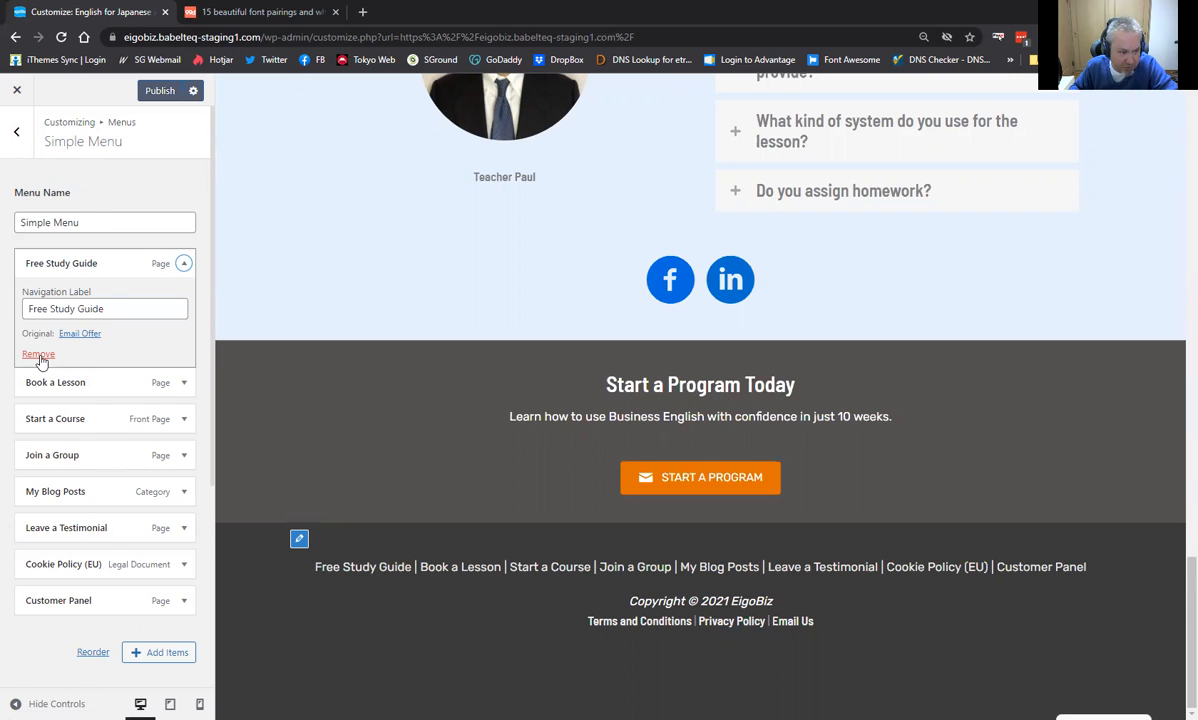
pyautogui.click(39, 356)
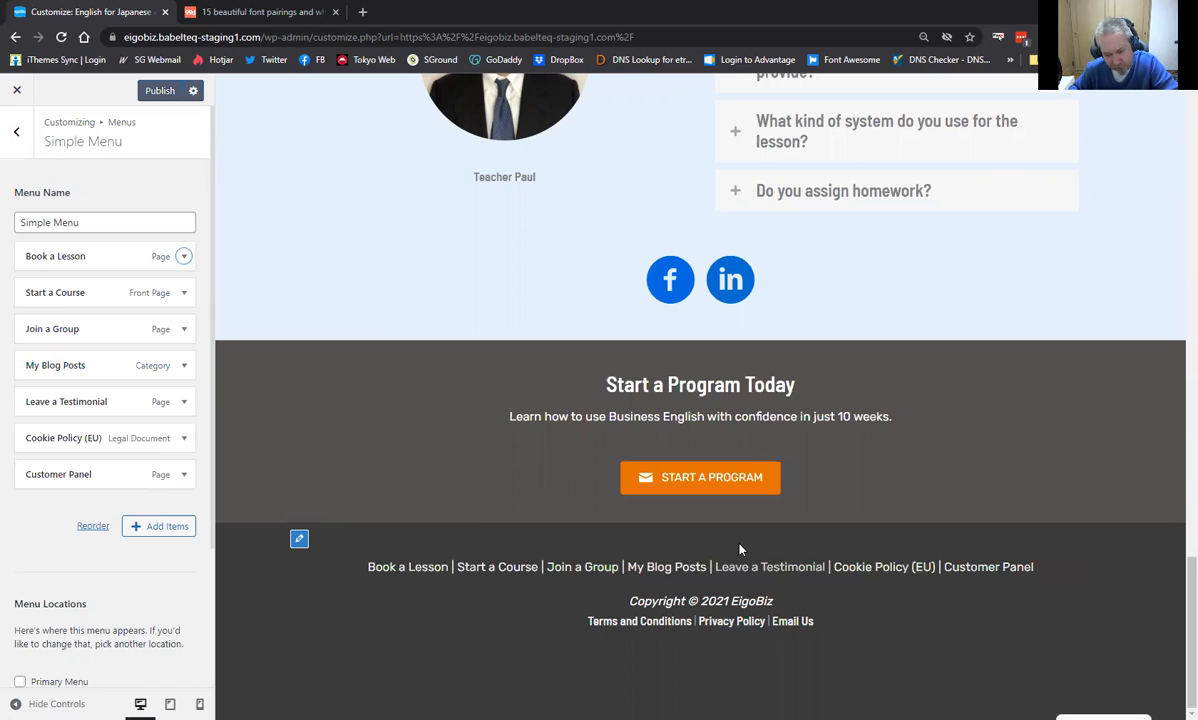
pyautogui.click(150, 97)
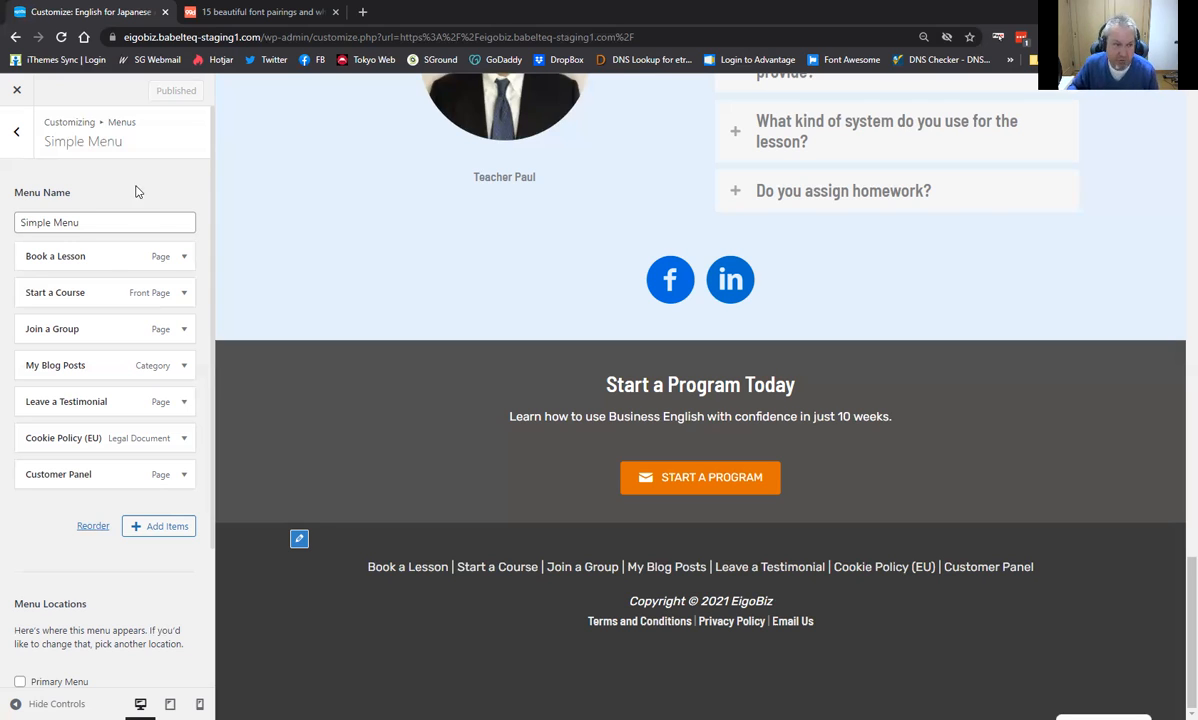
pyautogui.click(18, 94)
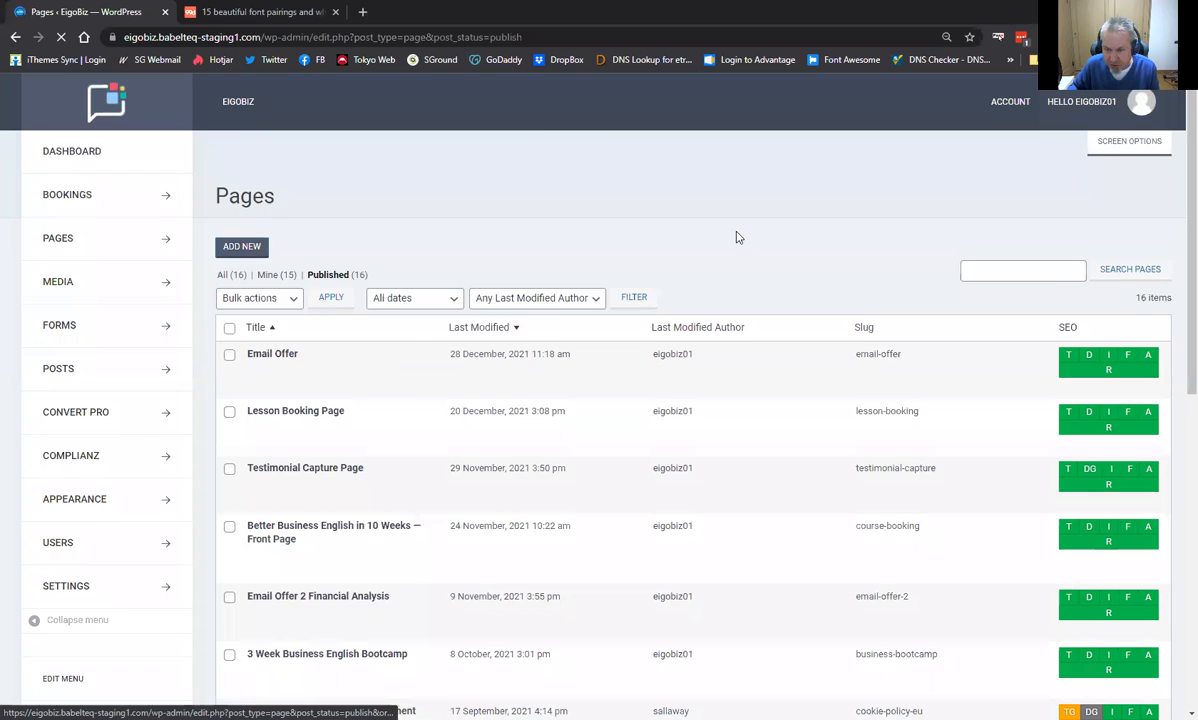
# Quick-edit the Email Offer page in the pages list, setting its status to Draft, and save the update.
pyautogui.scroll(-2, 738, 238)
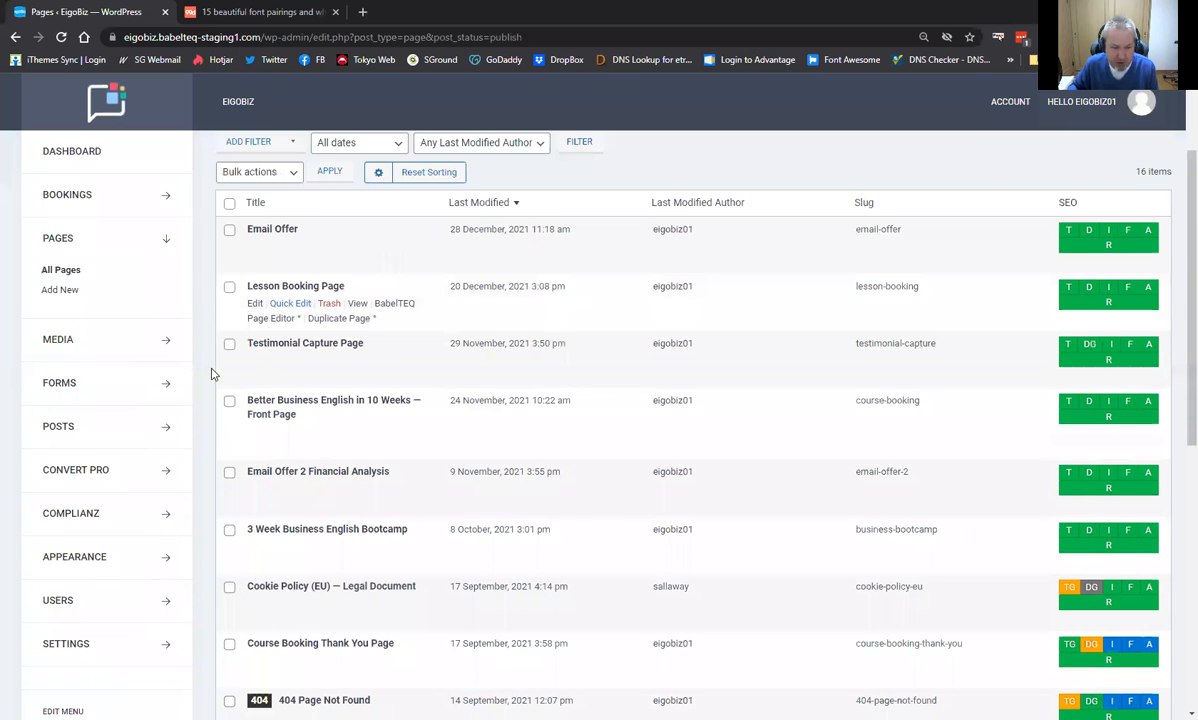
pyautogui.scroll(2, 250, 375)
pyautogui.moveTo(291, 391)
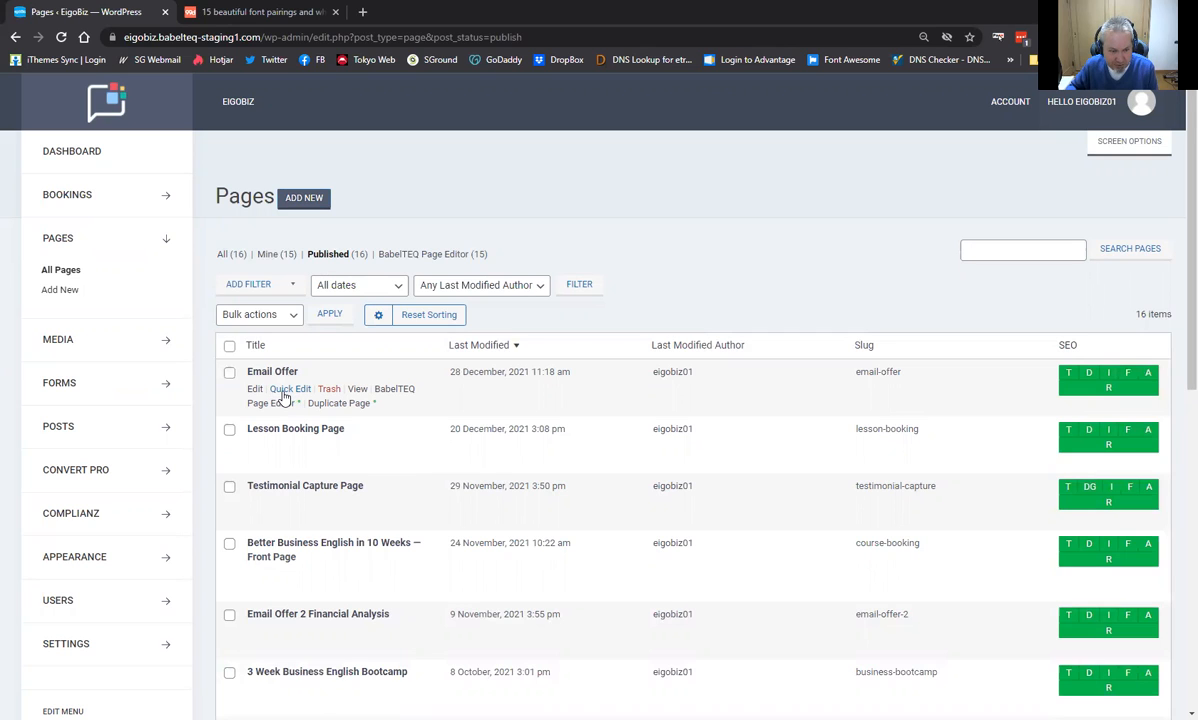
pyautogui.click(289, 389)
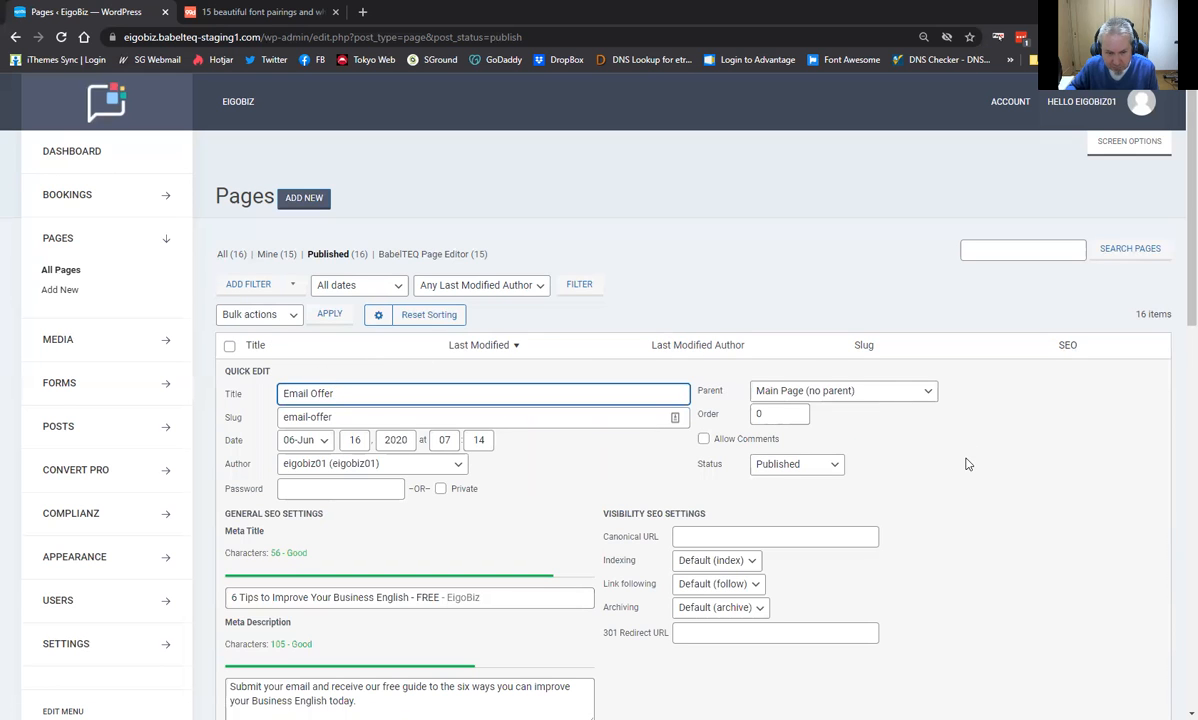
pyautogui.scroll(-2, 968, 447)
pyautogui.scroll(1, 968, 447)
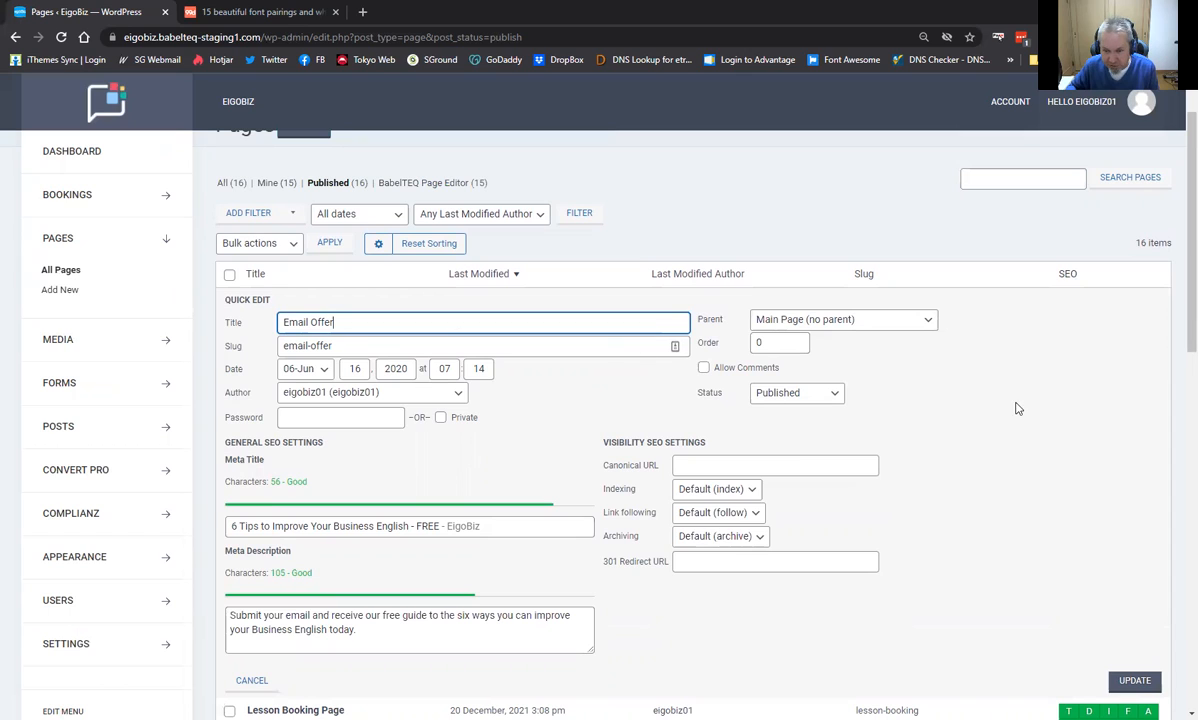
pyautogui.click(790, 394)
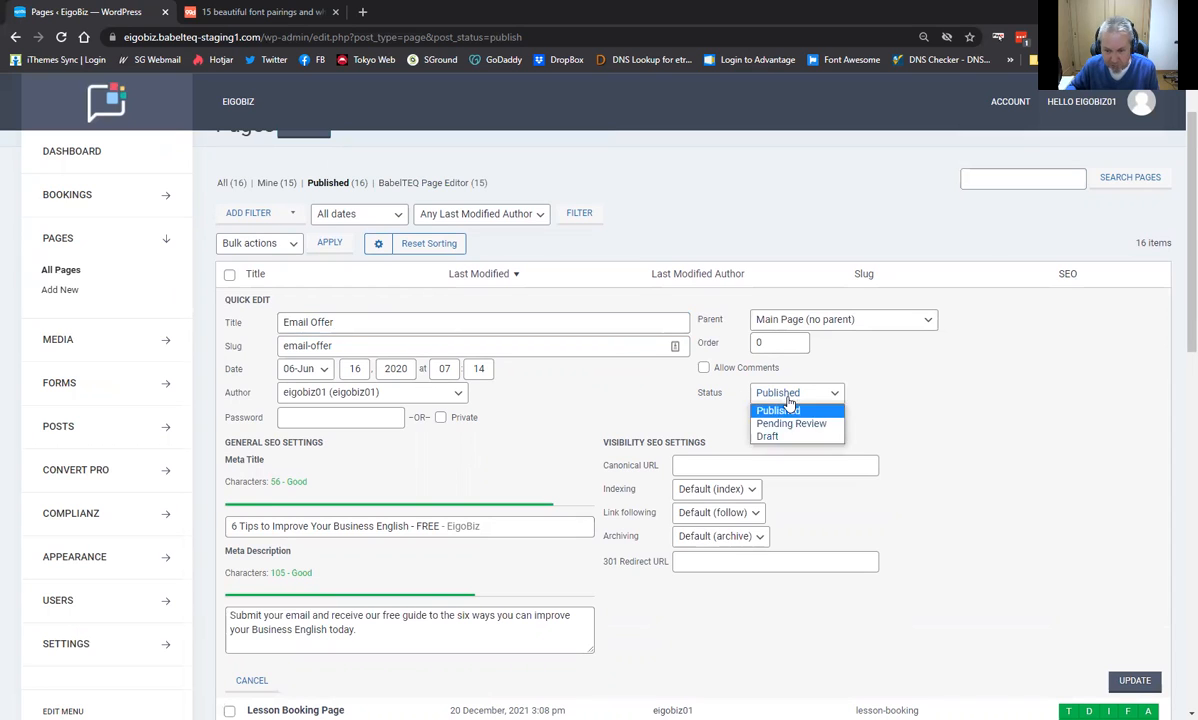
pyautogui.click(776, 438)
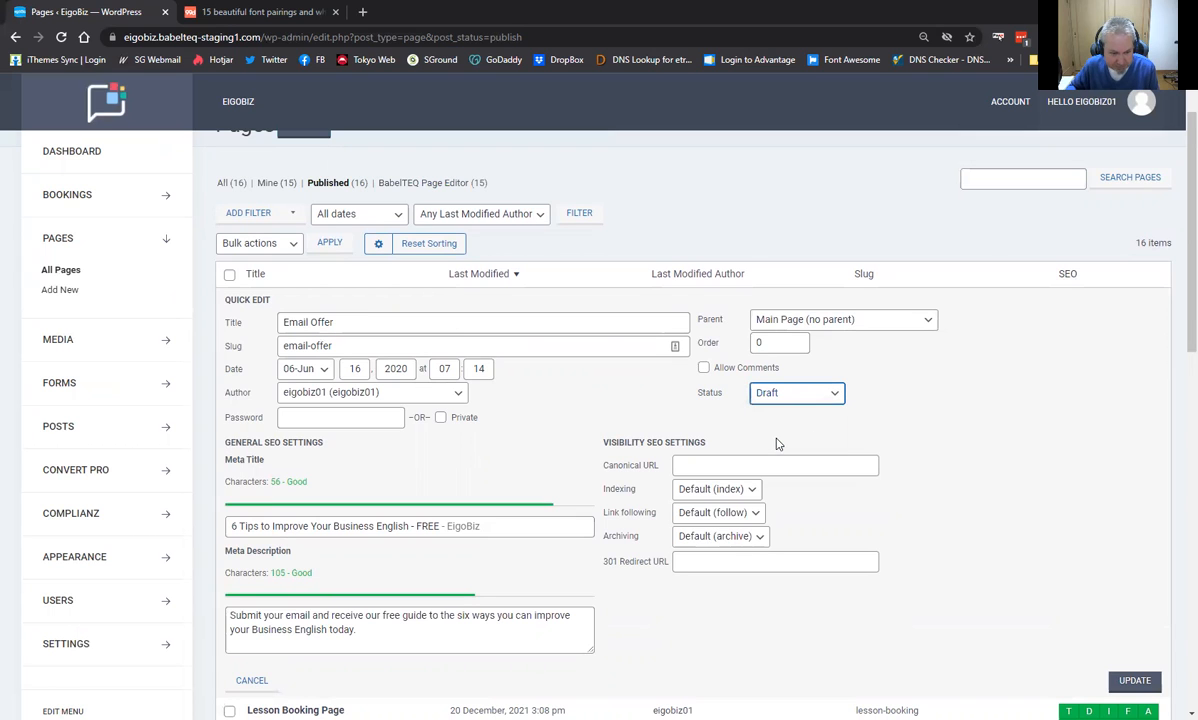
pyautogui.scroll(-3, 968, 428)
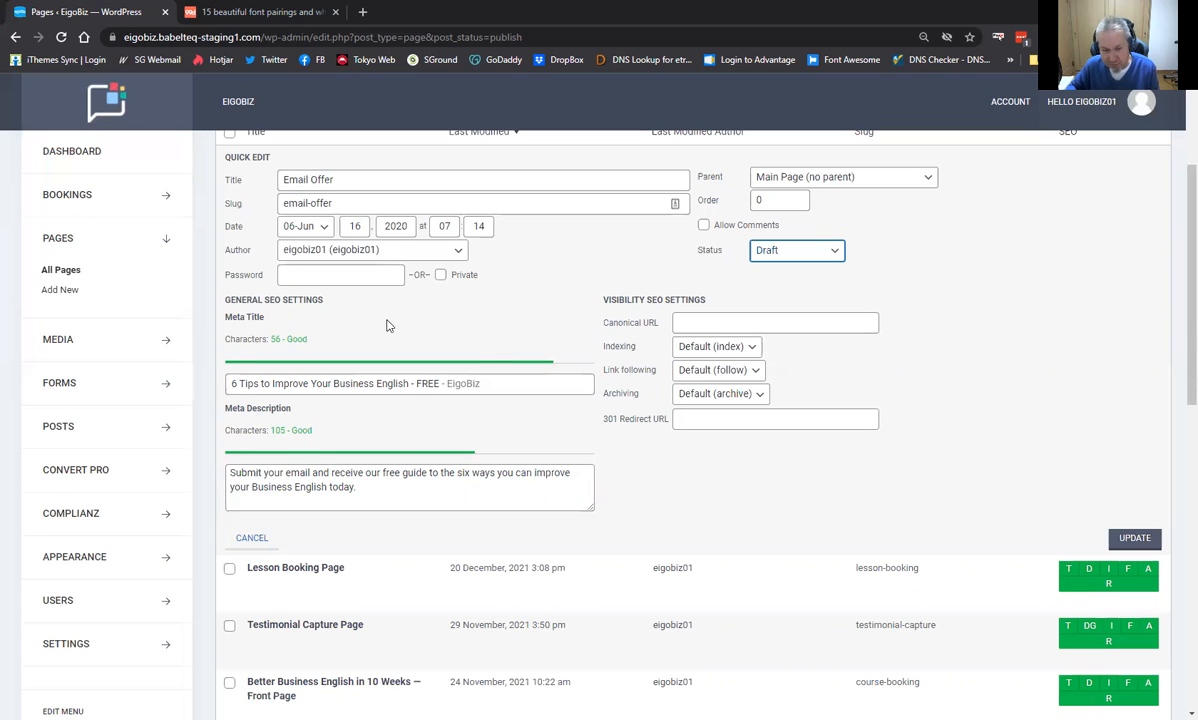
pyautogui.scroll(1, 1008, 432)
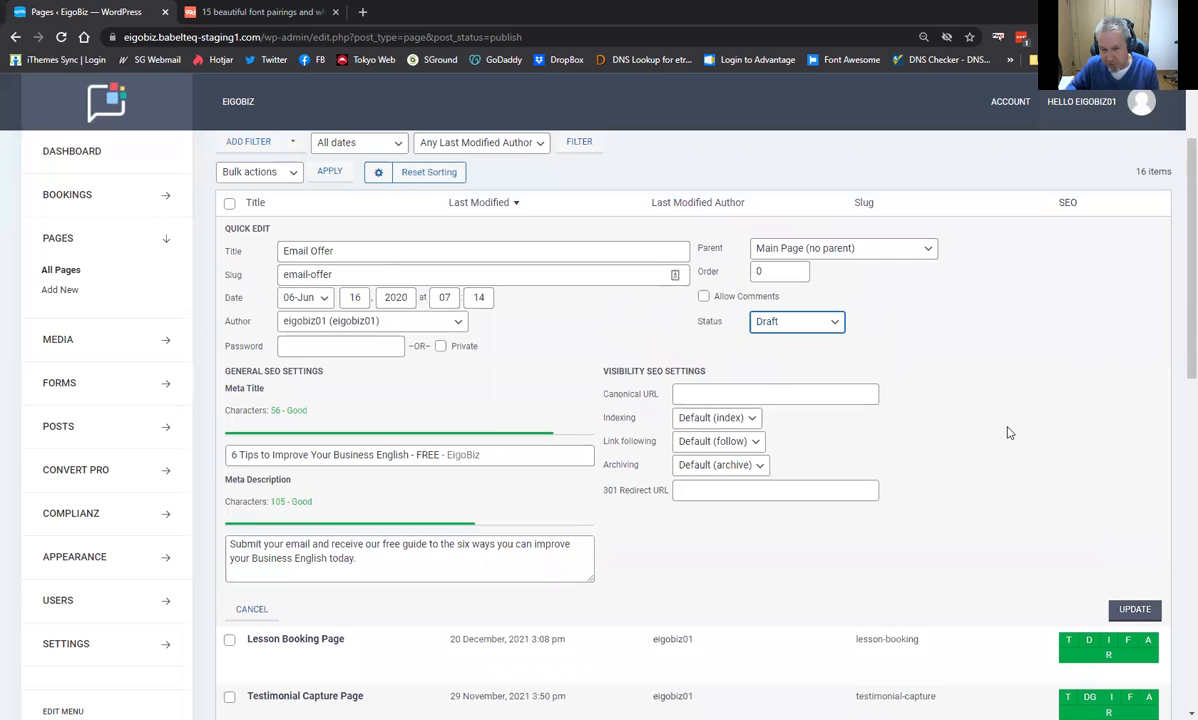
pyautogui.scroll(-1, 1008, 432)
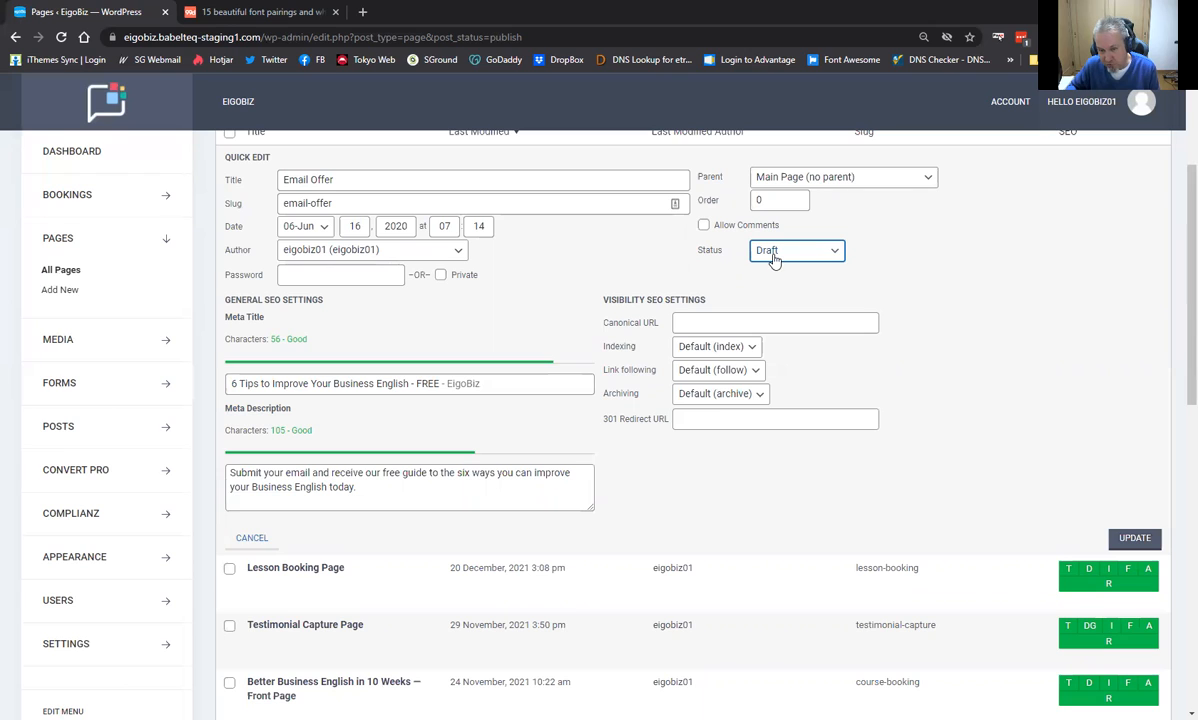
pyautogui.click(1135, 541)
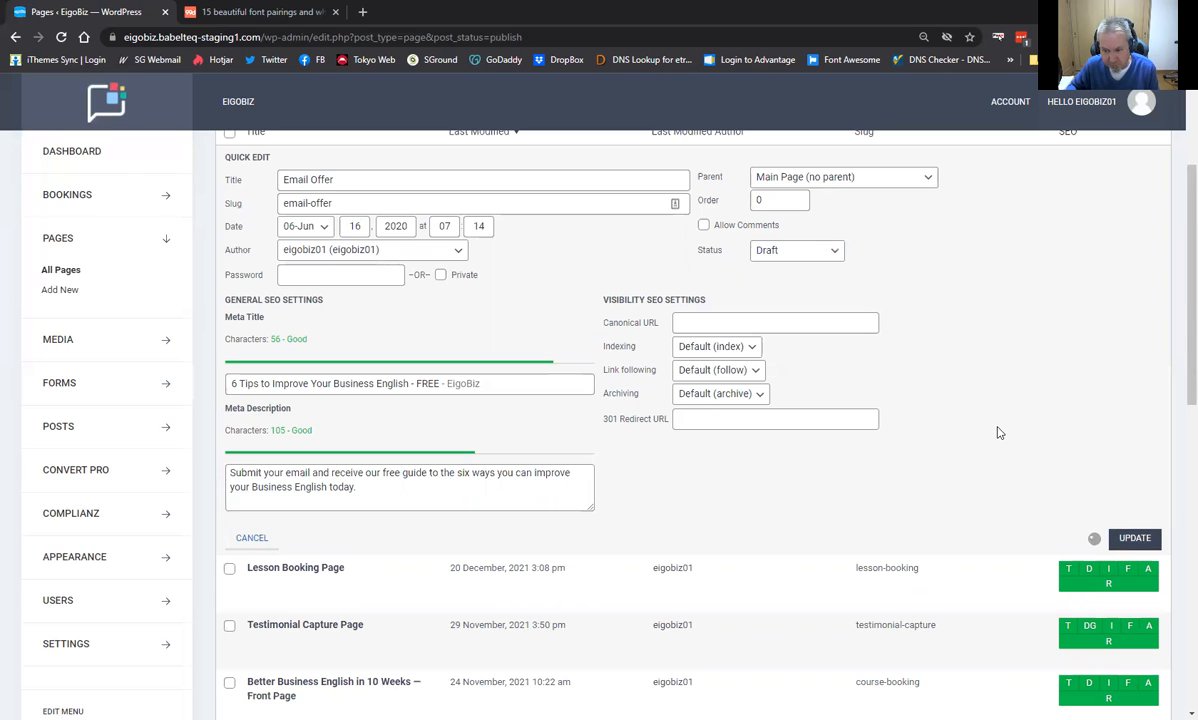
pyautogui.scroll(3, 707, 497)
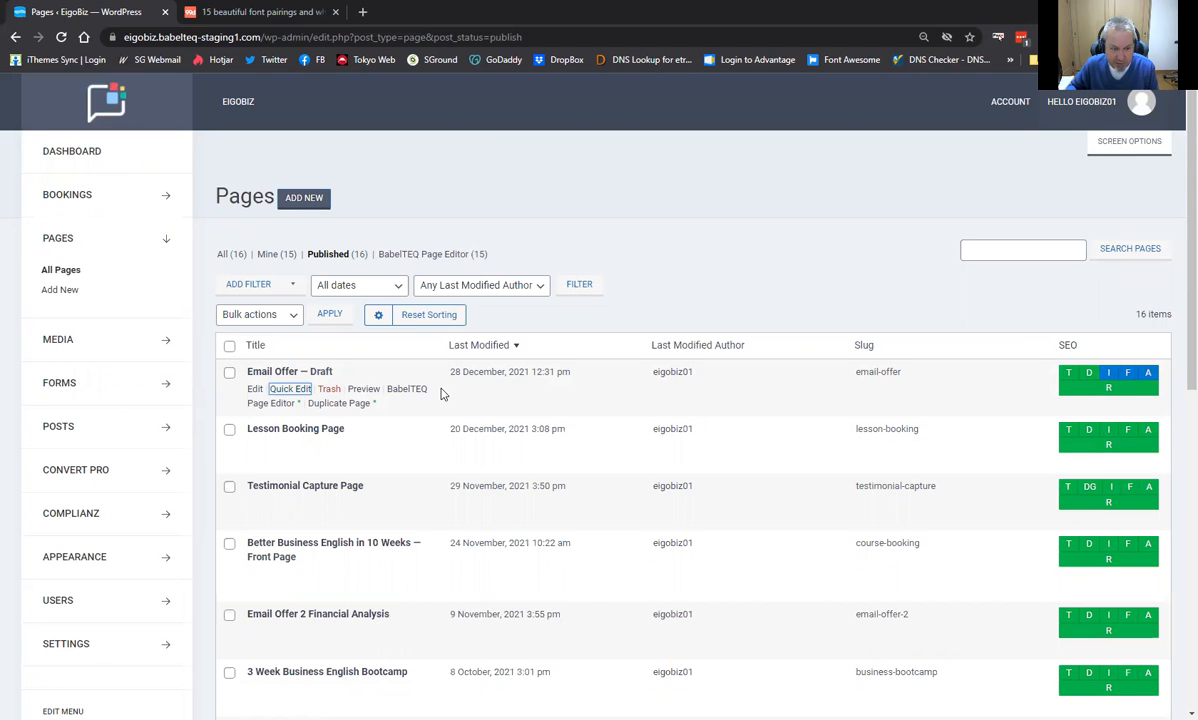
# Quick-edit the Email Offer Thank You Page, setting its status to Draft, and save the update.
pyautogui.scroll(-1, 382, 388)
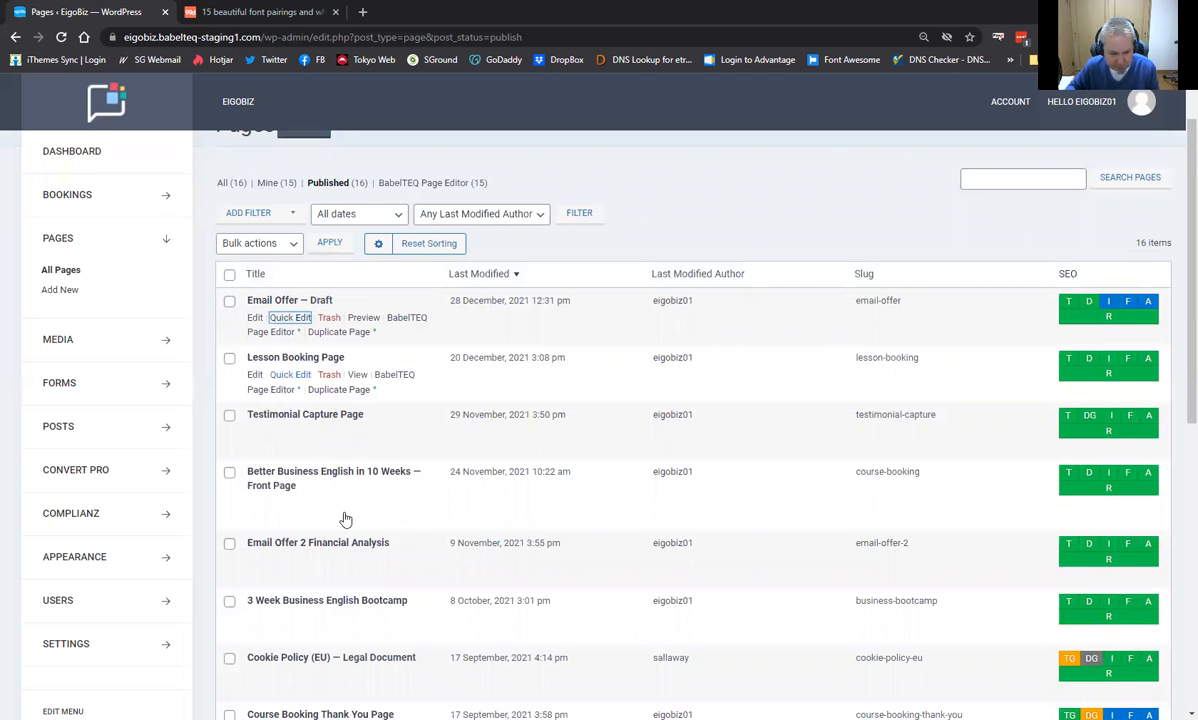
pyautogui.scroll(-4, 340, 500)
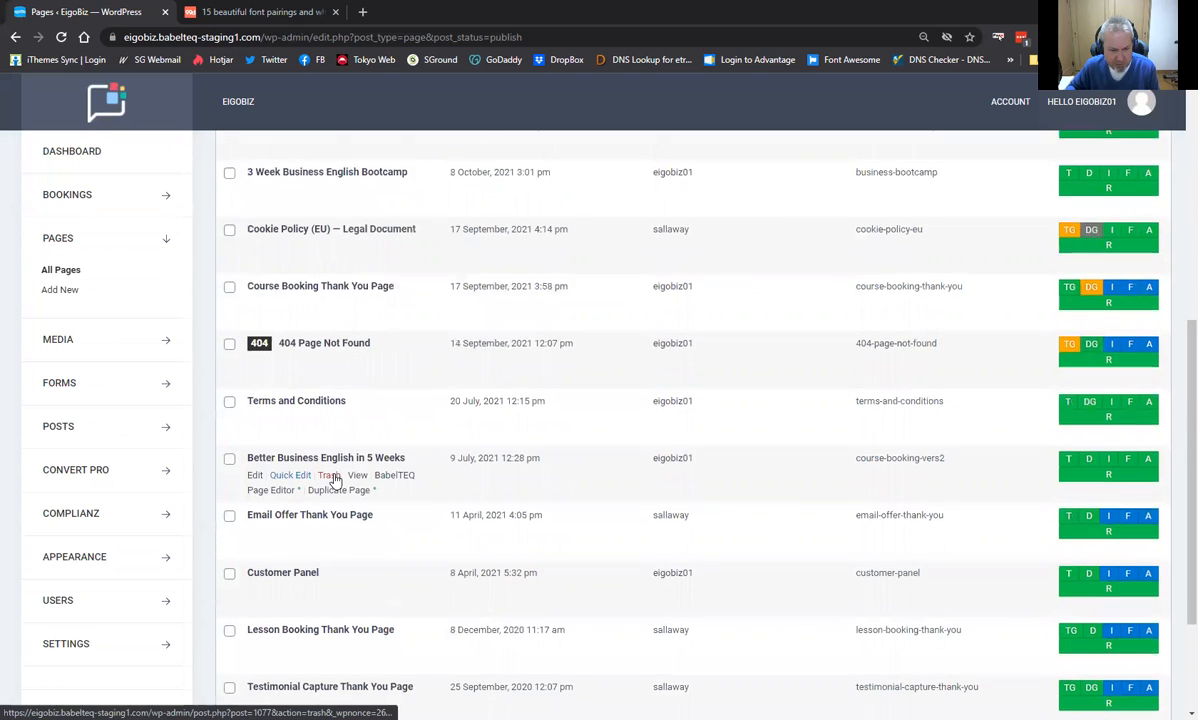
pyautogui.scroll(-1, 335, 480)
pyautogui.click(292, 461)
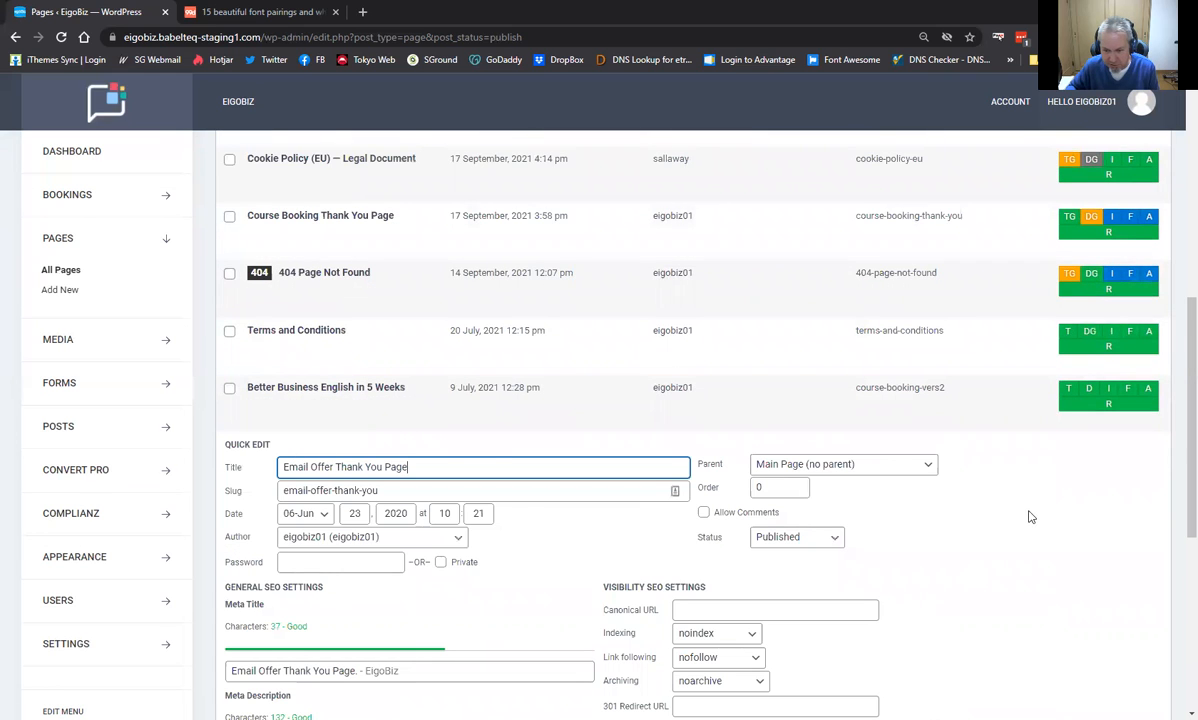
pyautogui.scroll(-1, 1031, 517)
pyautogui.click(810, 468)
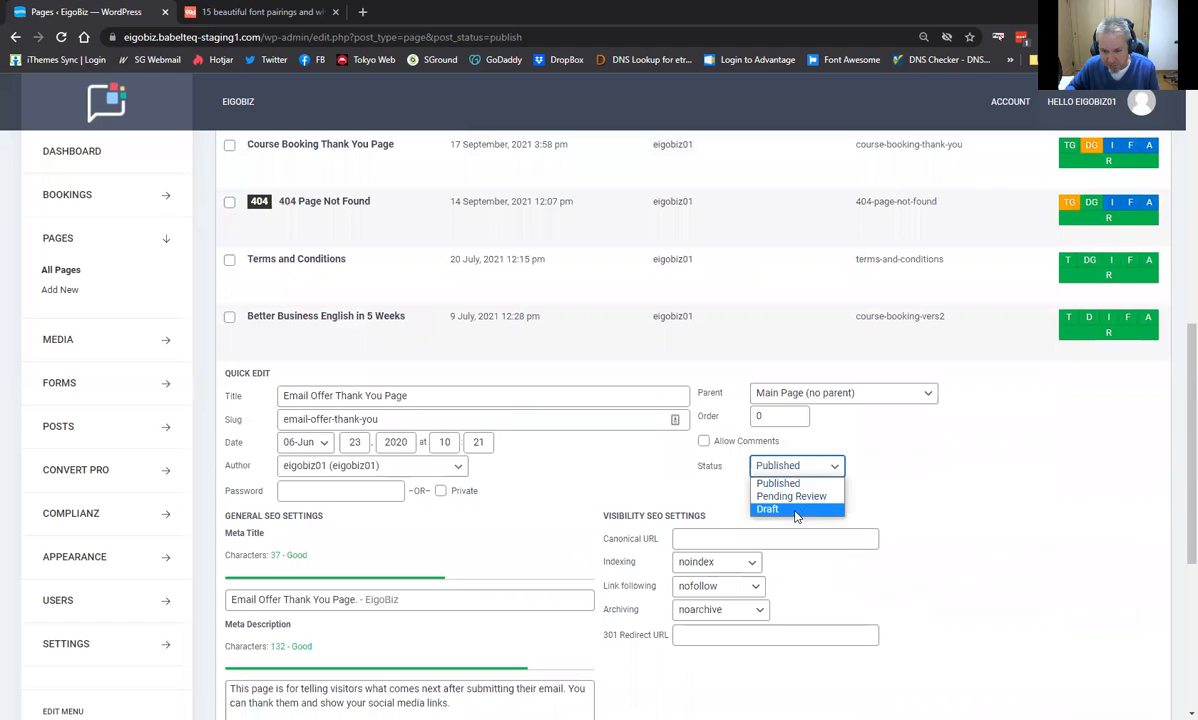
pyautogui.click(796, 511)
pyautogui.scroll(-2, 890, 440)
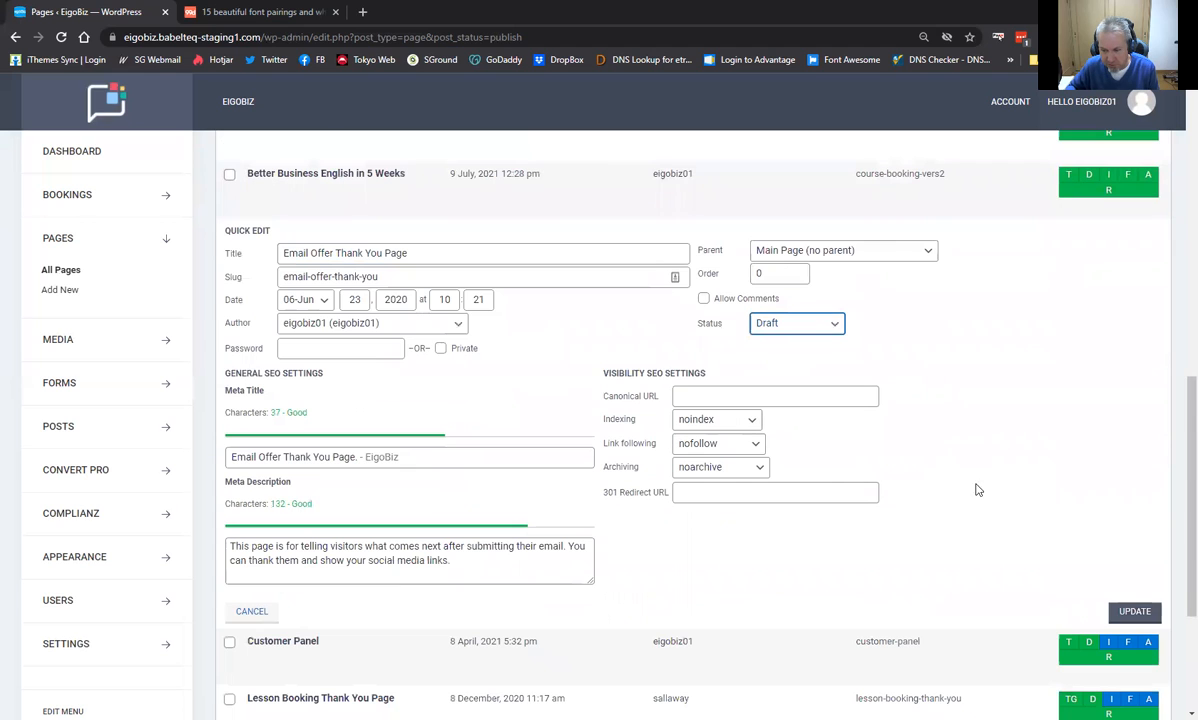
pyautogui.click(1122, 616)
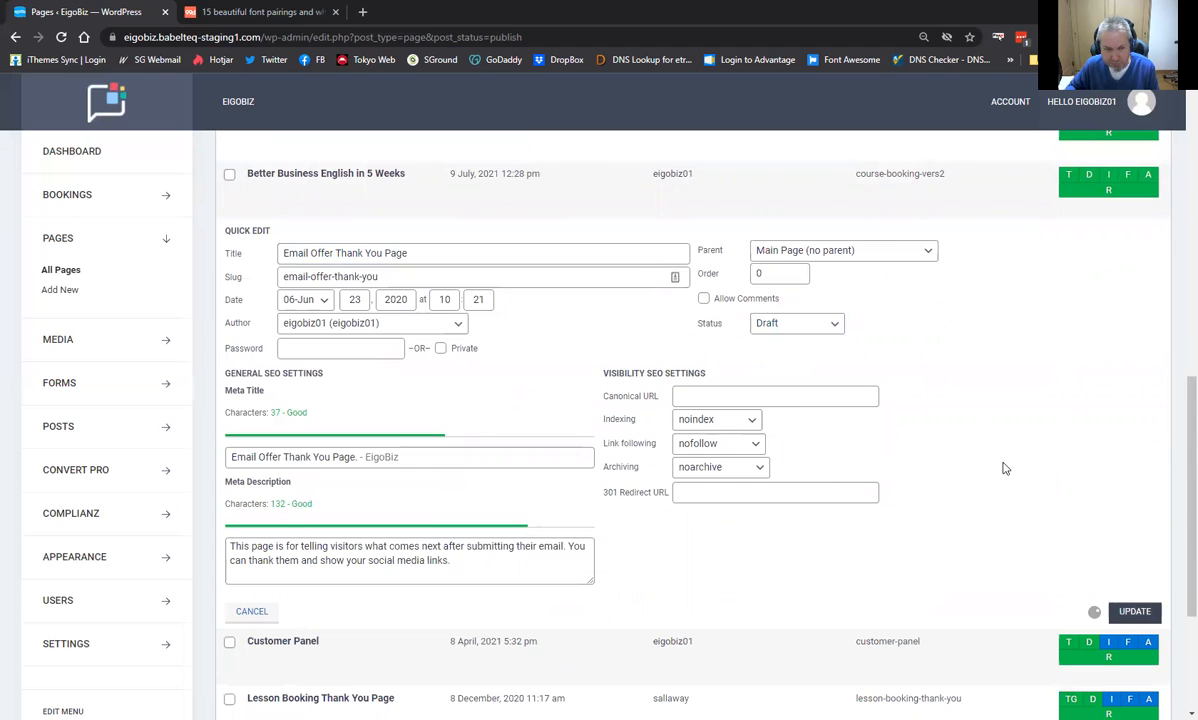
pyautogui.scroll(3, 590, 453)
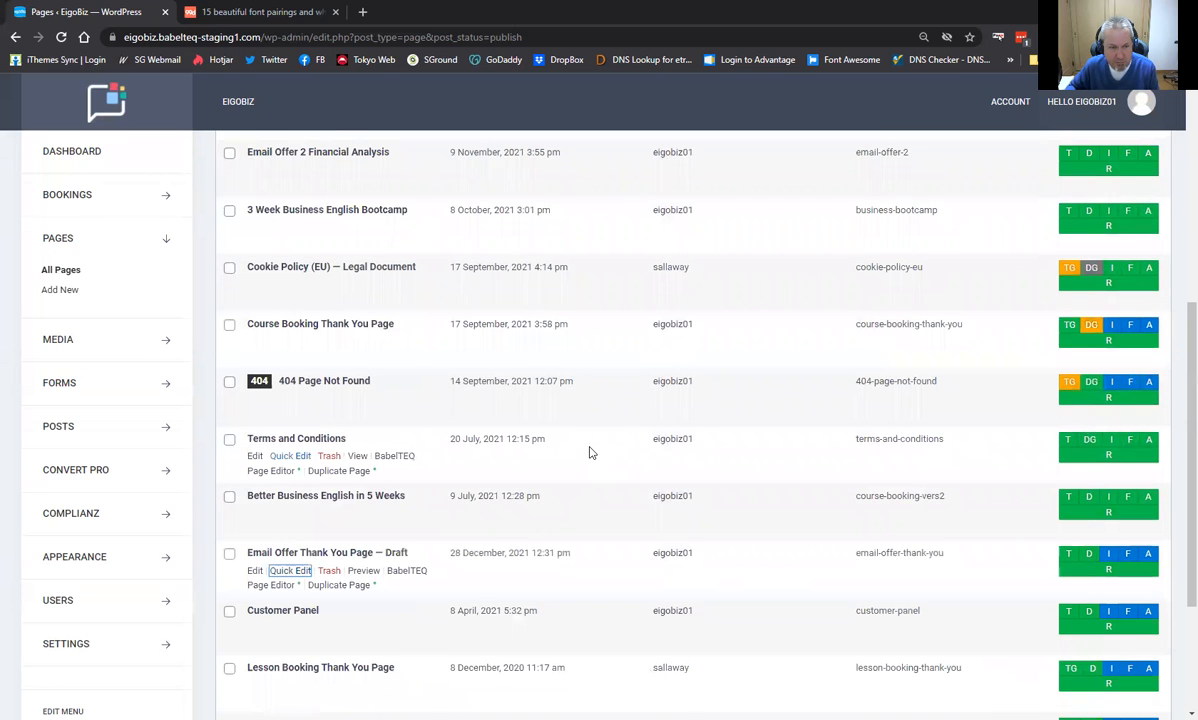
pyautogui.scroll(5, 590, 453)
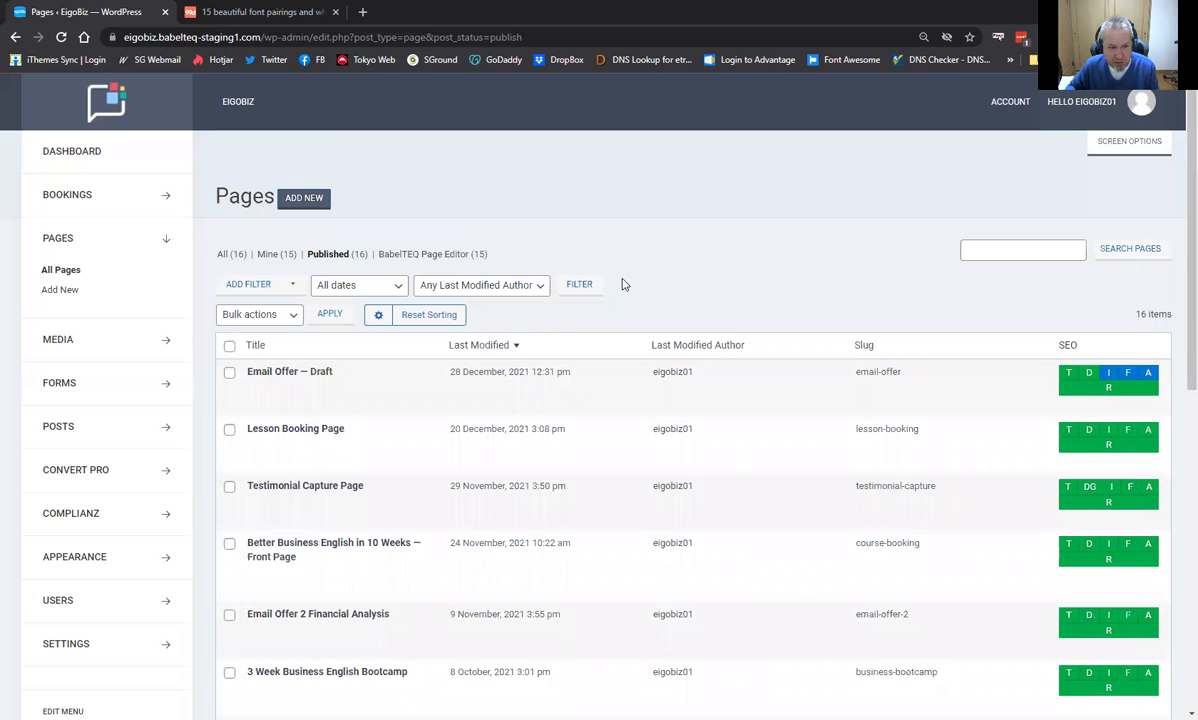
# Reload the pages list, show only the draft pages, and return to the website's front end.
pyautogui.moveTo(238, 118)
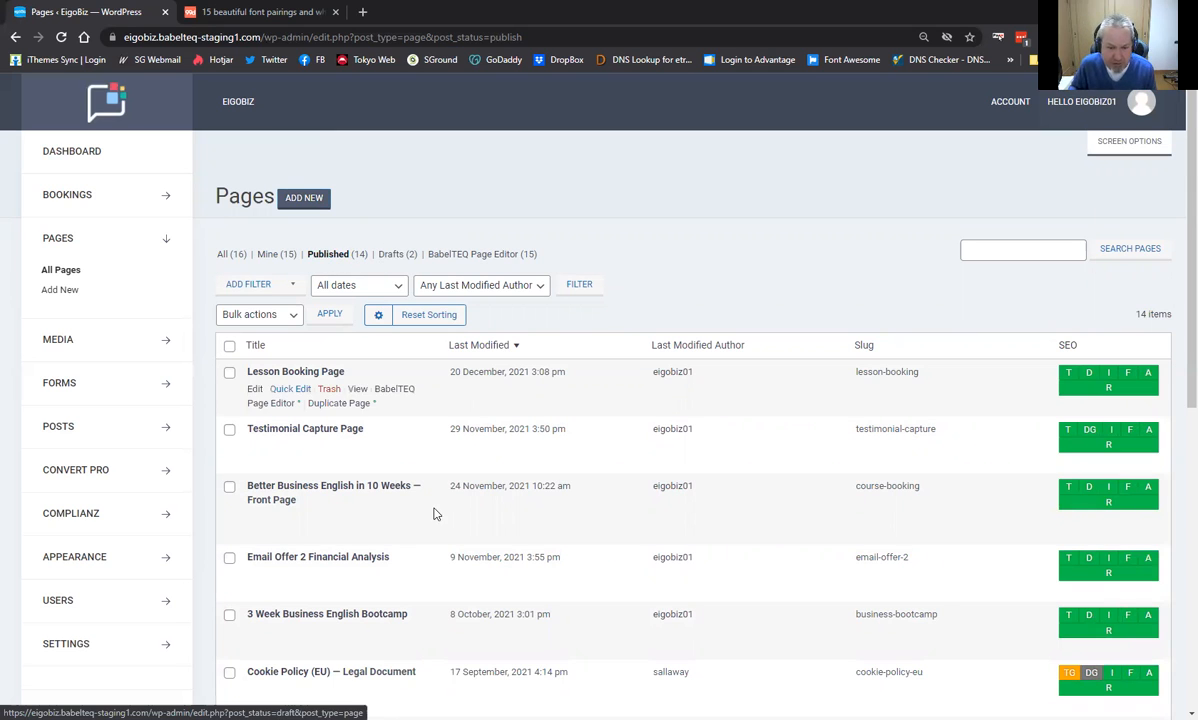
pyautogui.scroll(-3, 435, 510)
pyautogui.scroll(3, 435, 510)
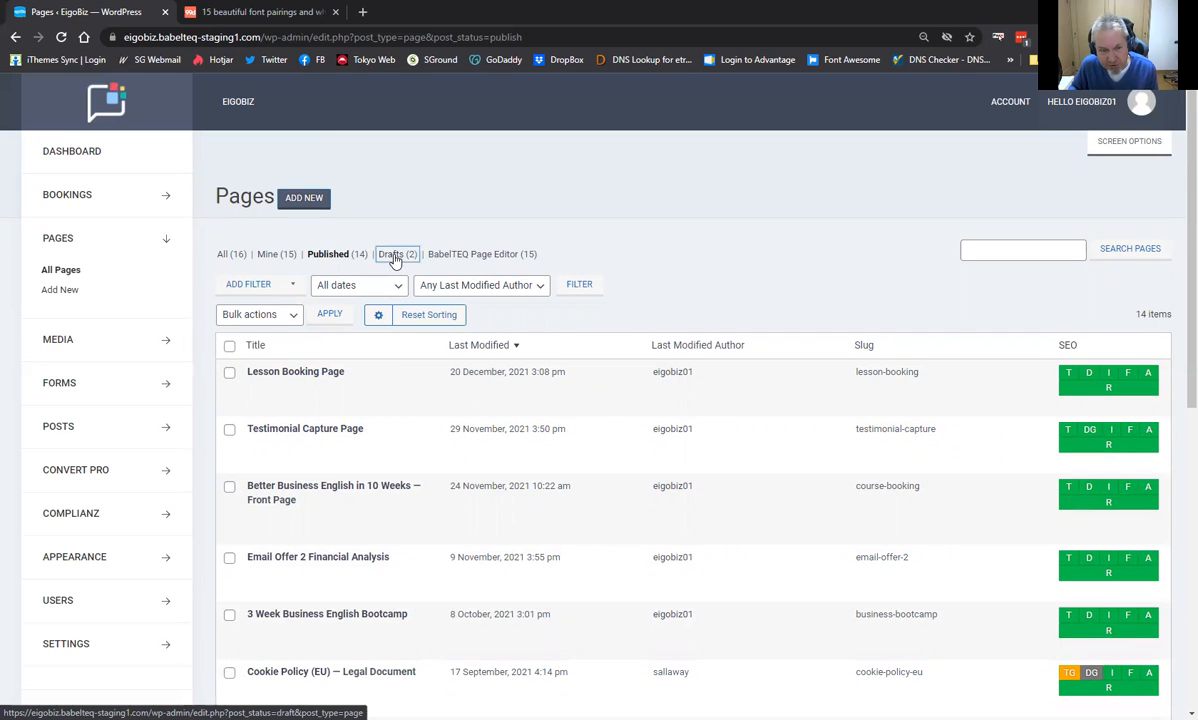
pyautogui.click(395, 256)
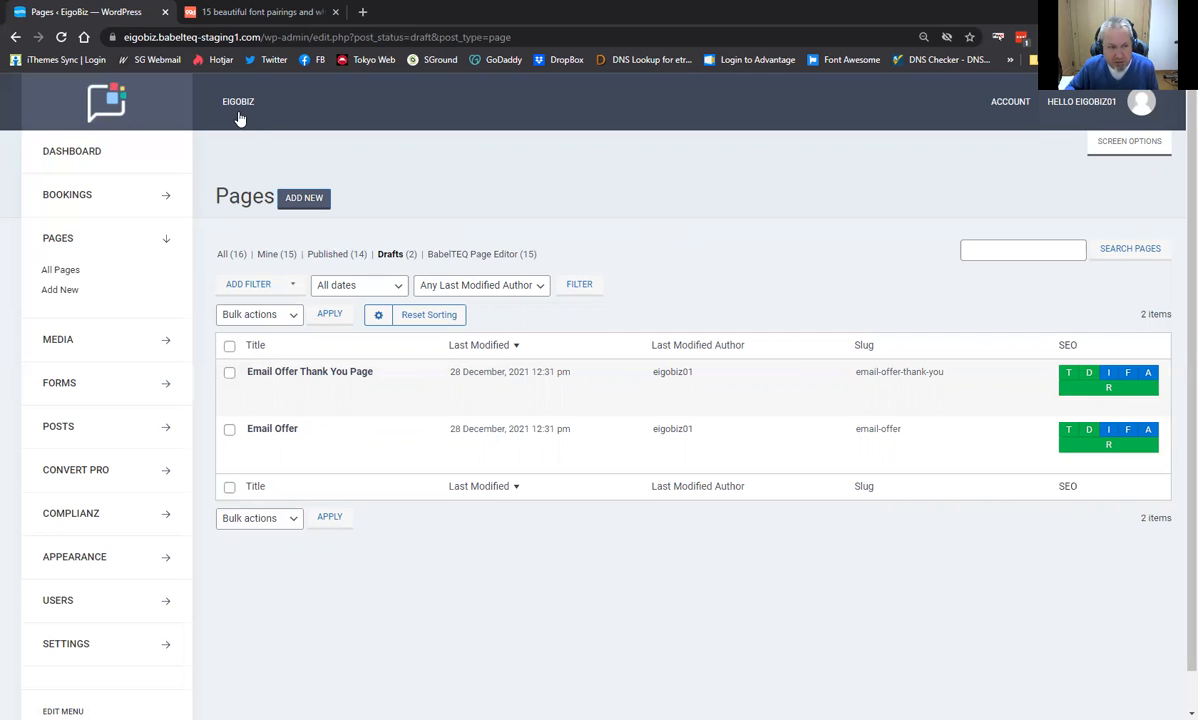
pyautogui.moveTo(238, 107)
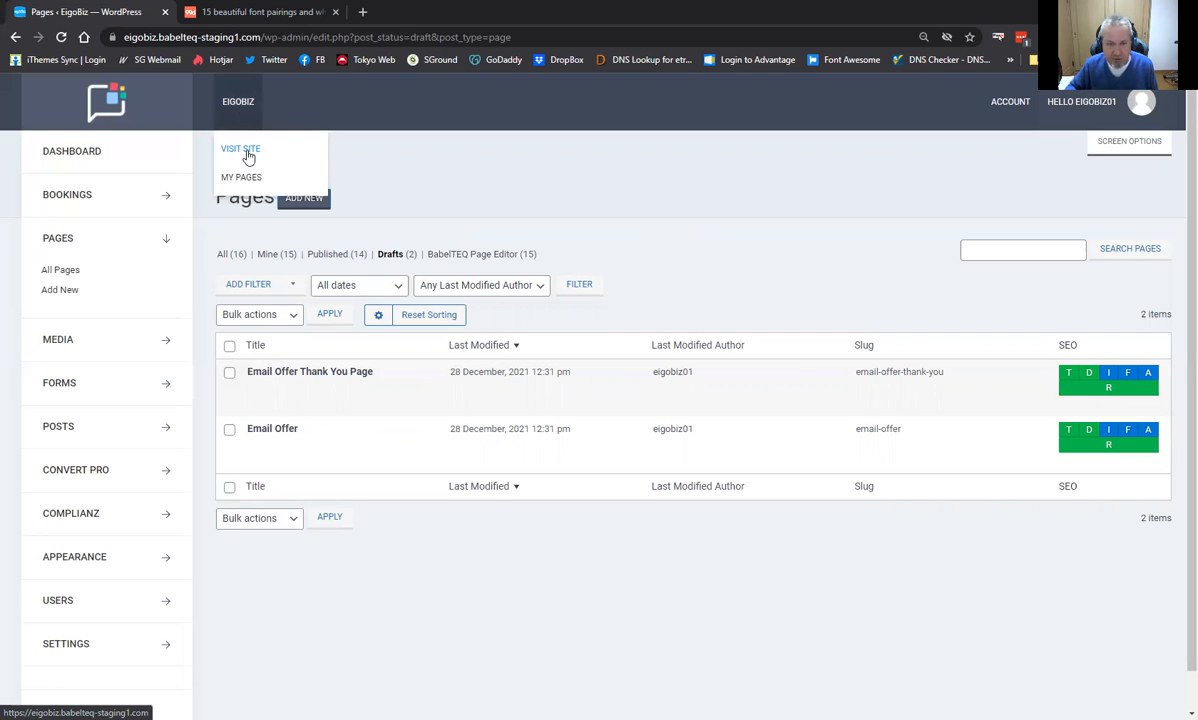
pyautogui.click(249, 157)
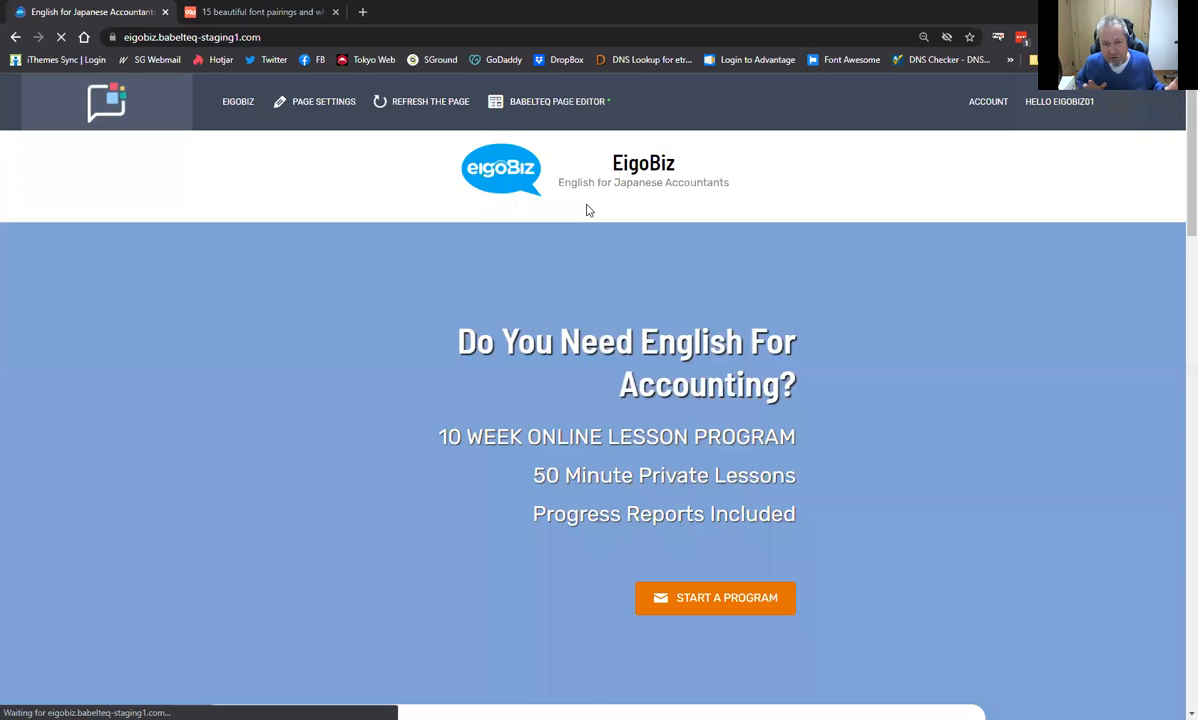